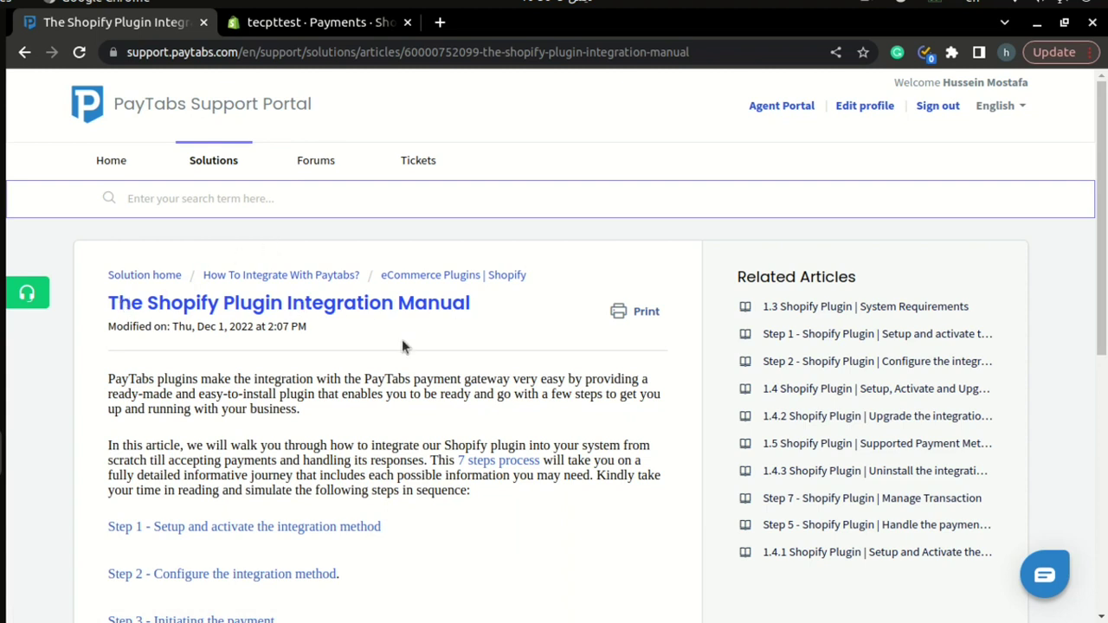
Step: Open the Step 2 Shopify plugin configuration article and, from it, the guide on configuring the order payment type
middle_click(198, 577)
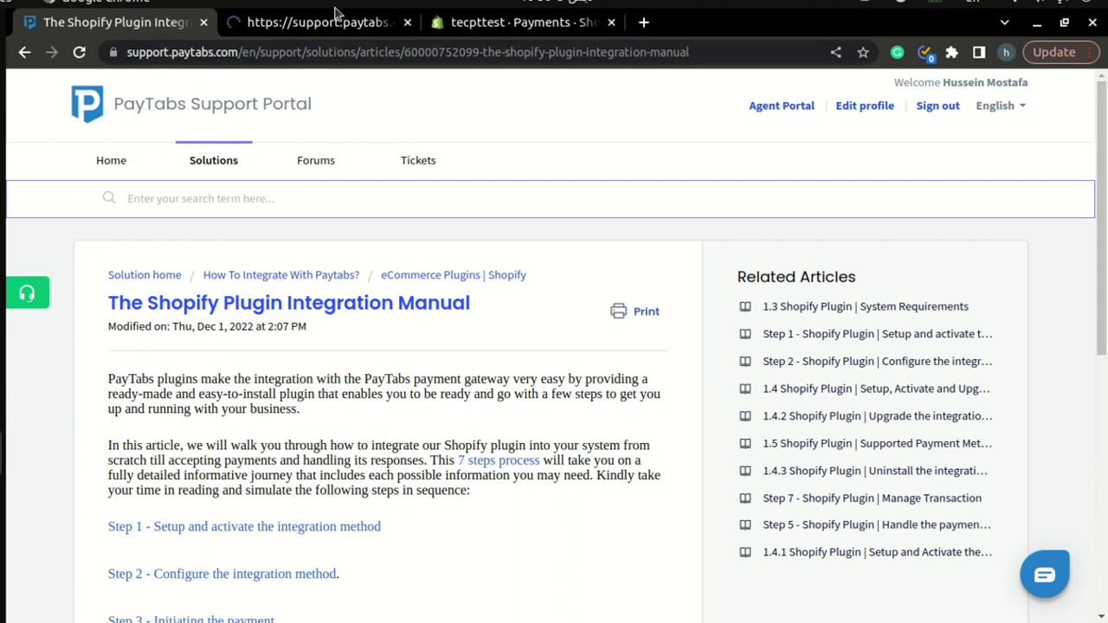
left_click(285, 22)
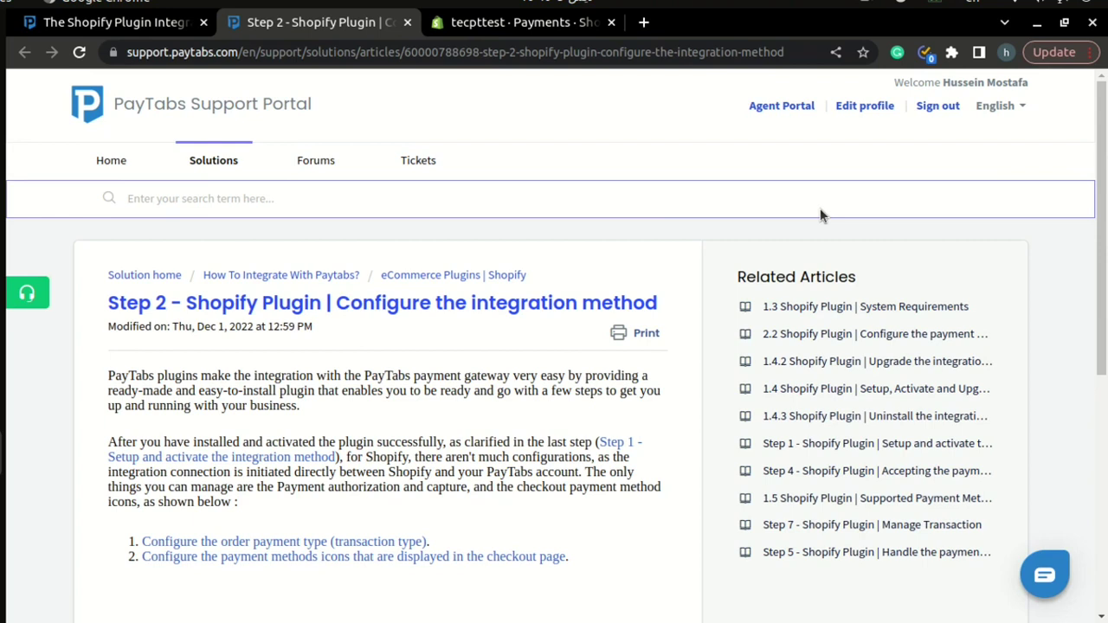
left_click_drag(1103, 227, 1105, 275)
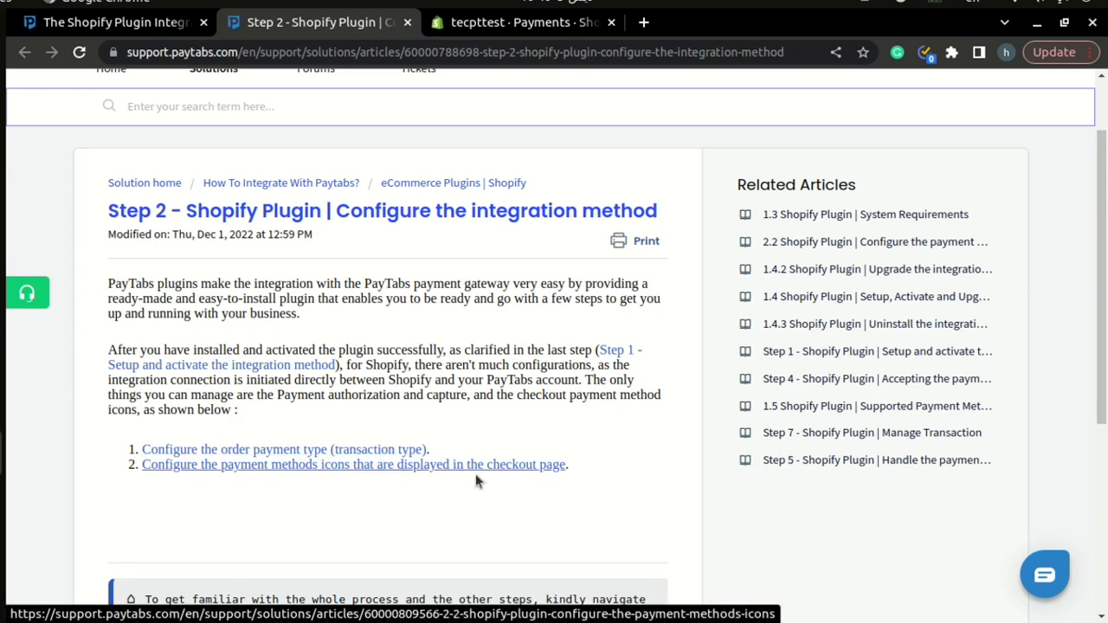
middle_click(322, 450)
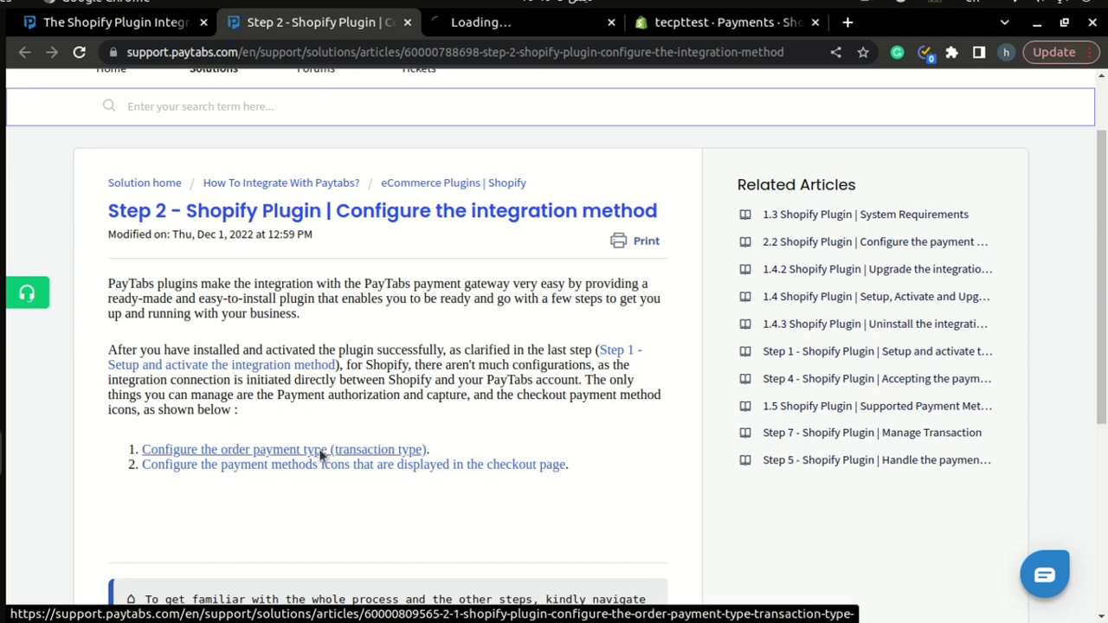
left_click(509, 22)
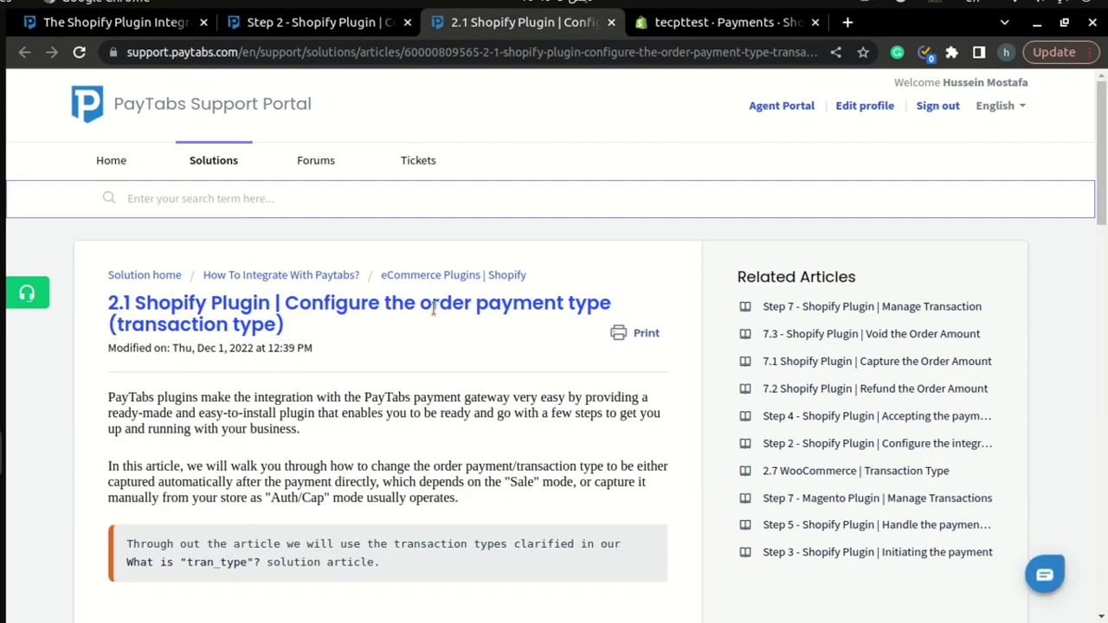
left_click_drag(1103, 134, 1104, 164)
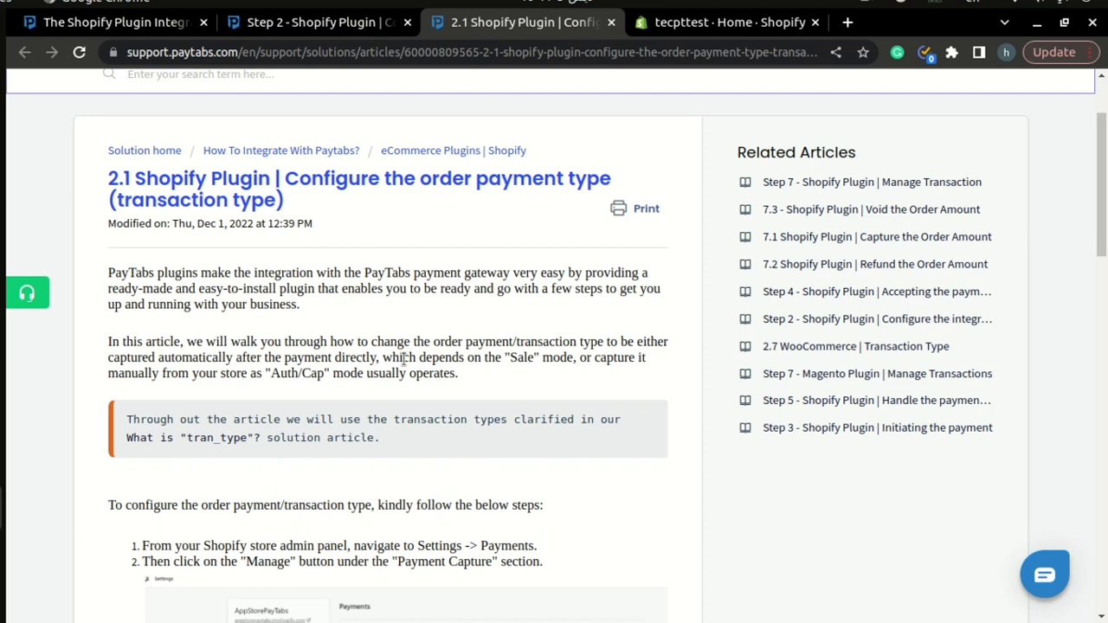
Step: Check the linked "What is tran_type" article, close it, and review the payment capture instructions in the 2.1 guide
middle_click(221, 439)
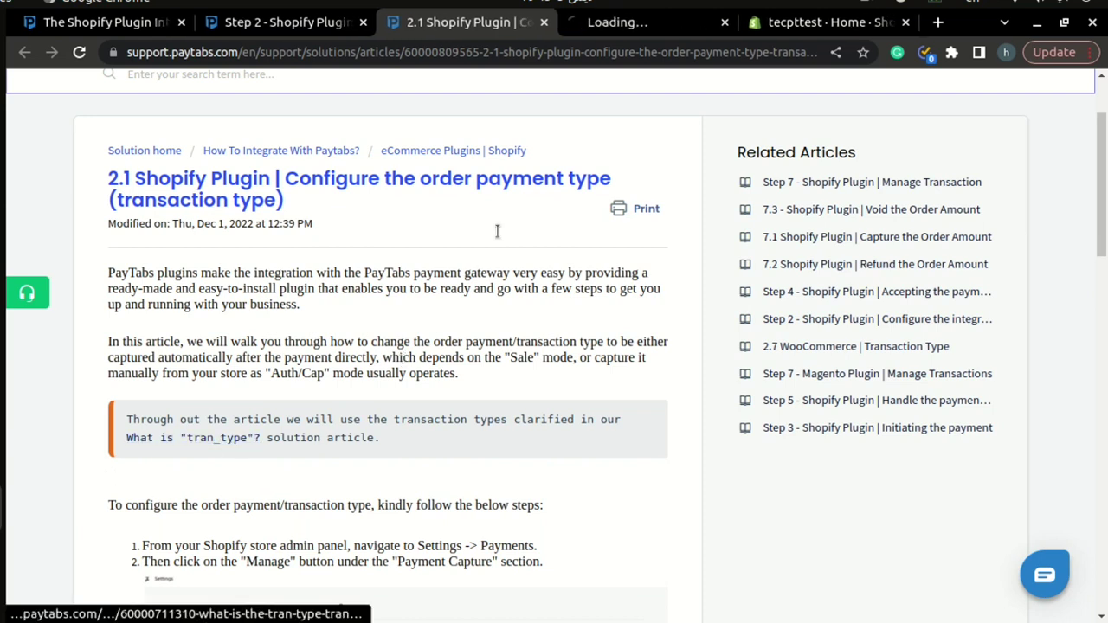
left_click(646, 22)
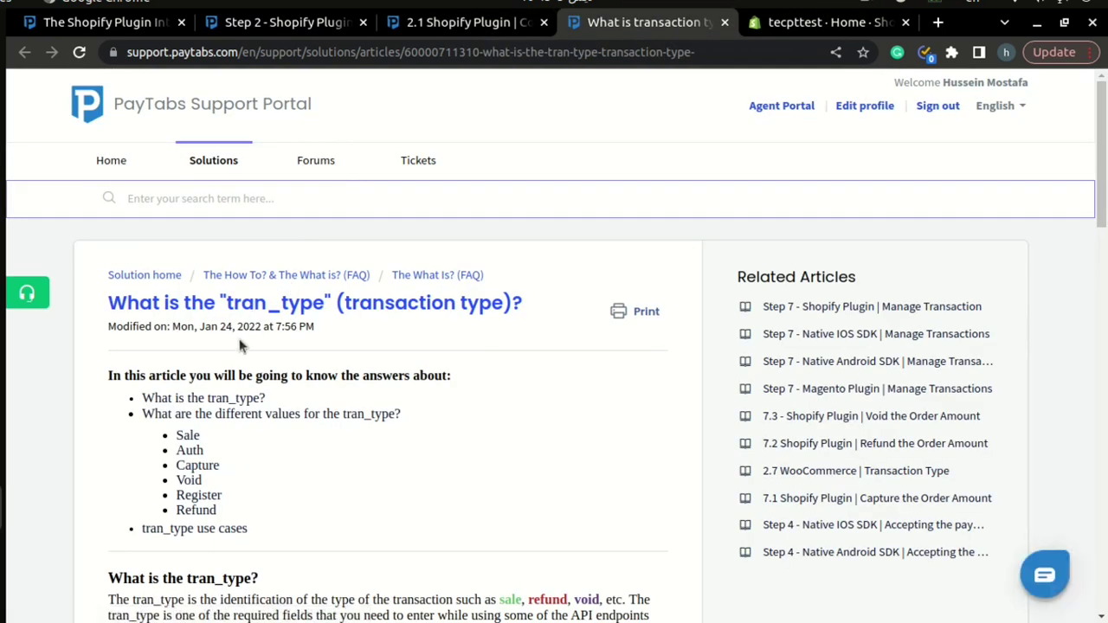
left_click(725, 21)
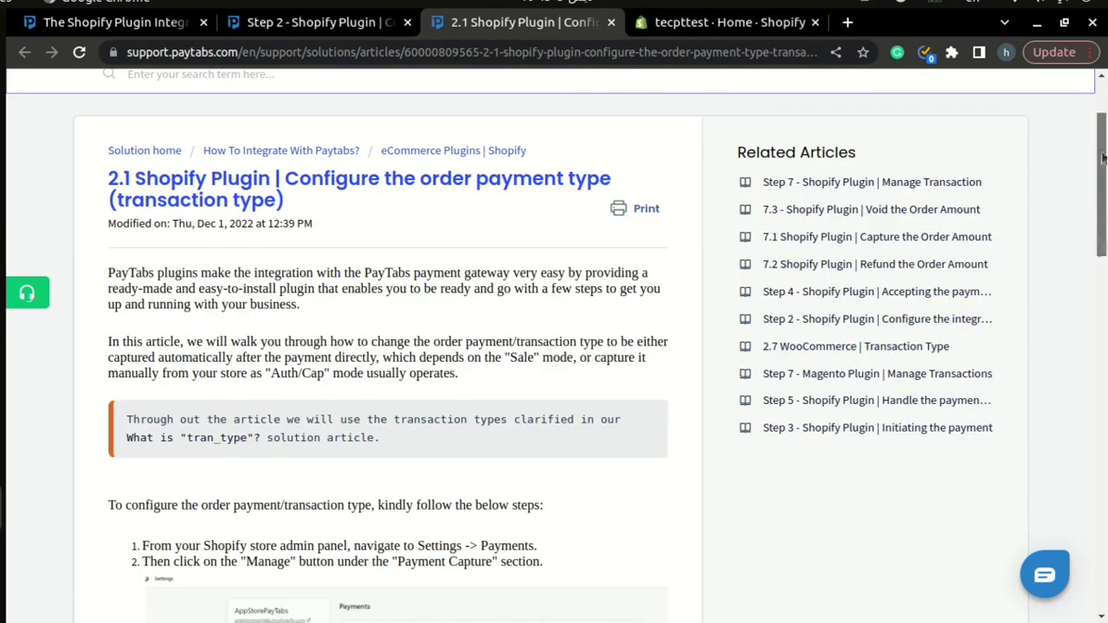
scroll(1098, 189, "down", 3)
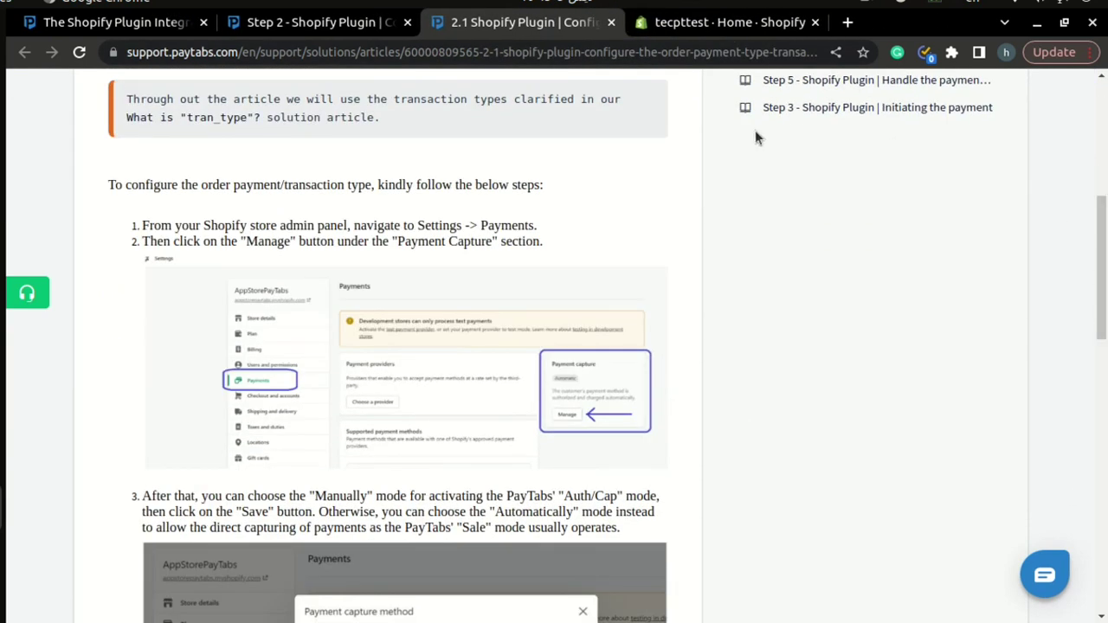
Step: In the Shopify admin's payment settings, set the payment capture method to manual, save it, and open the orders list
left_click(711, 28)
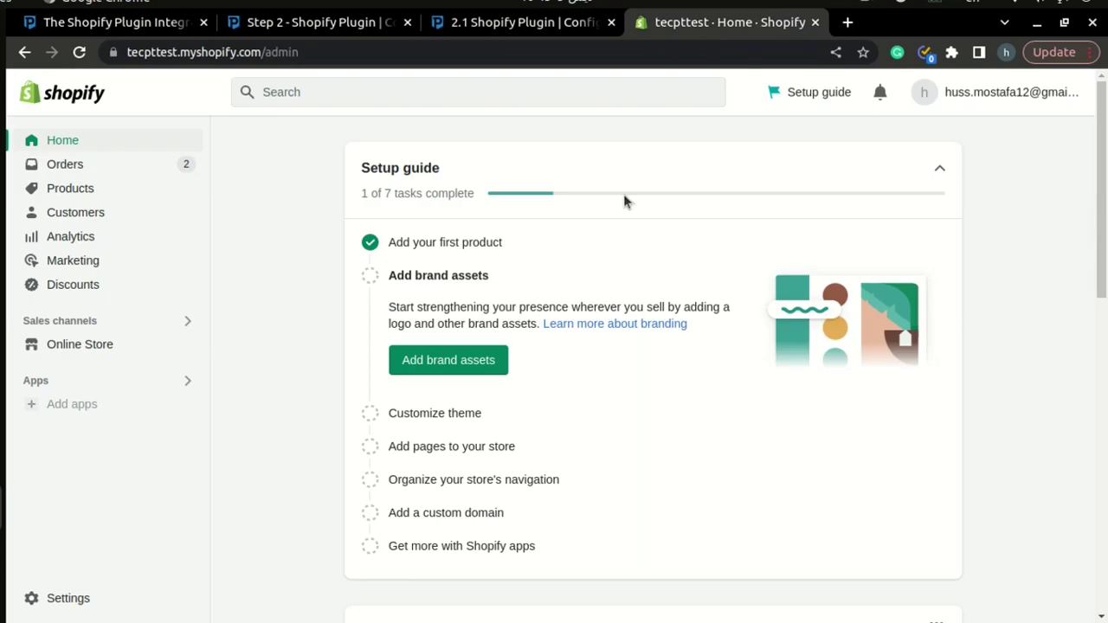
left_click(70, 598)
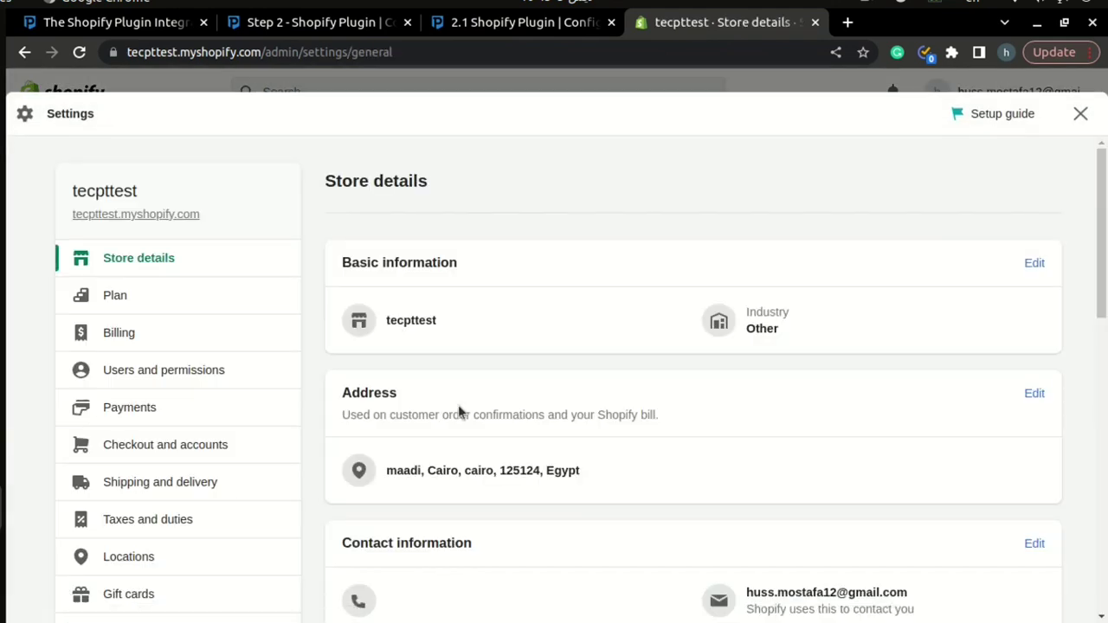
left_click(110, 412)
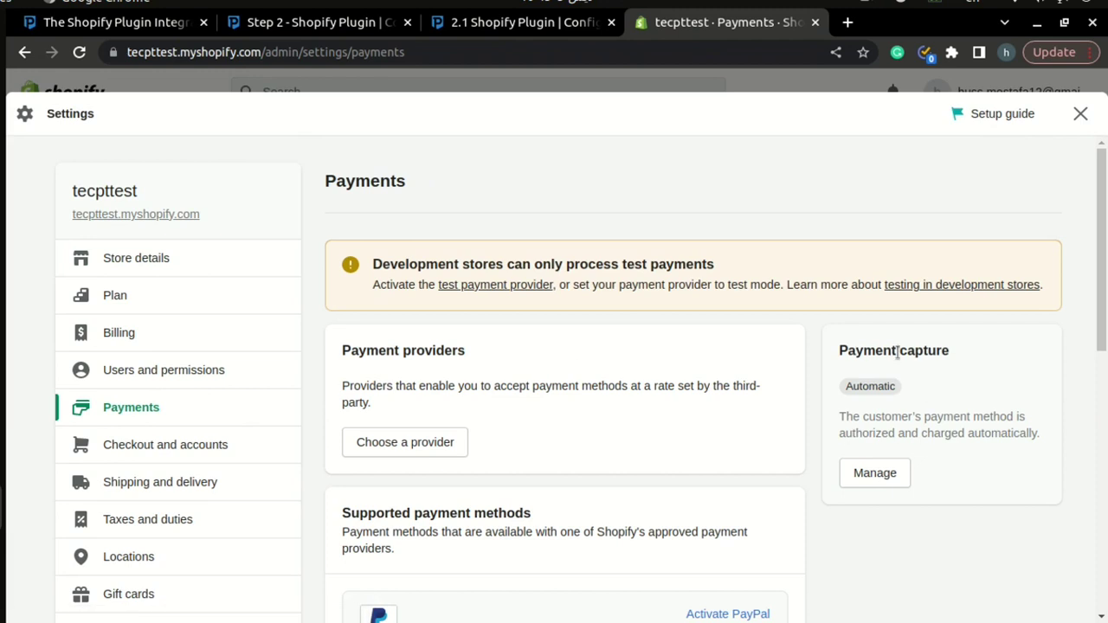
left_click(864, 476)
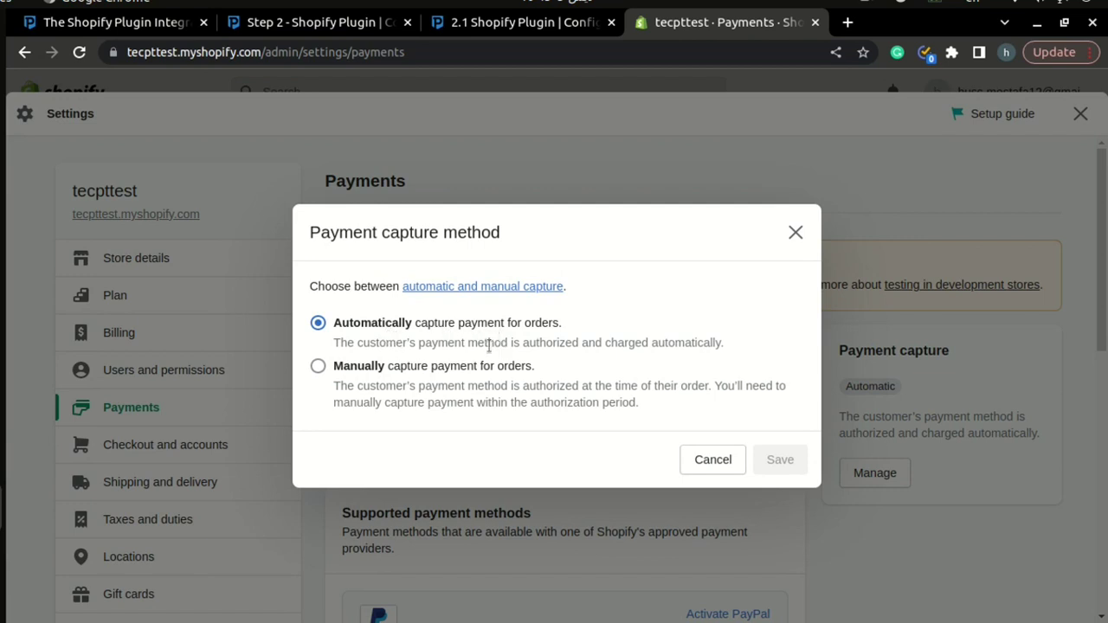
left_click(375, 366)
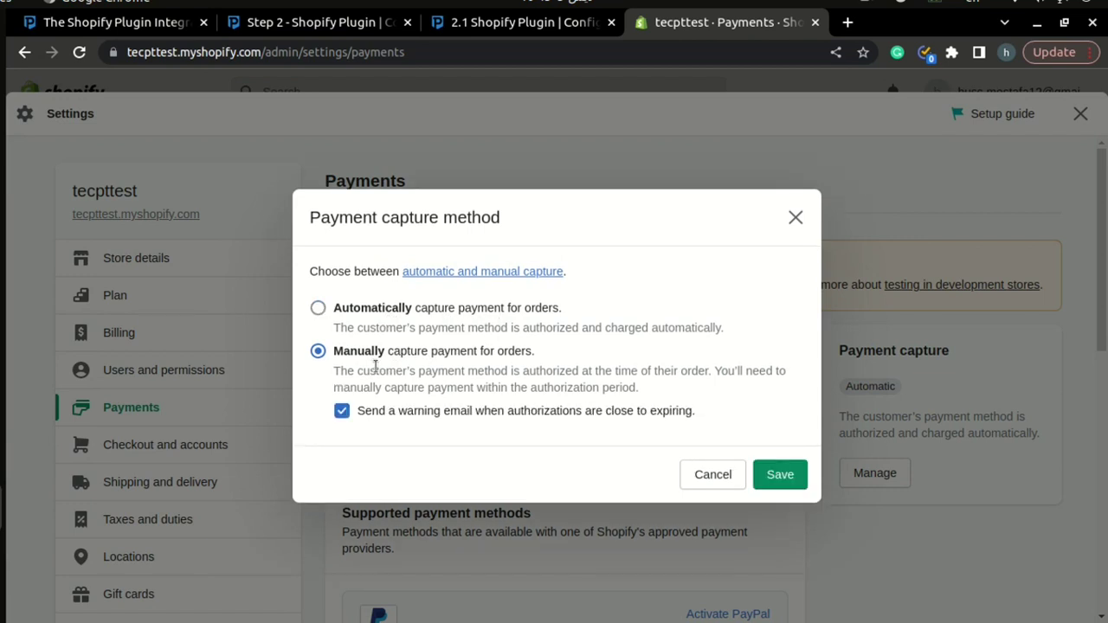
left_click(771, 473)
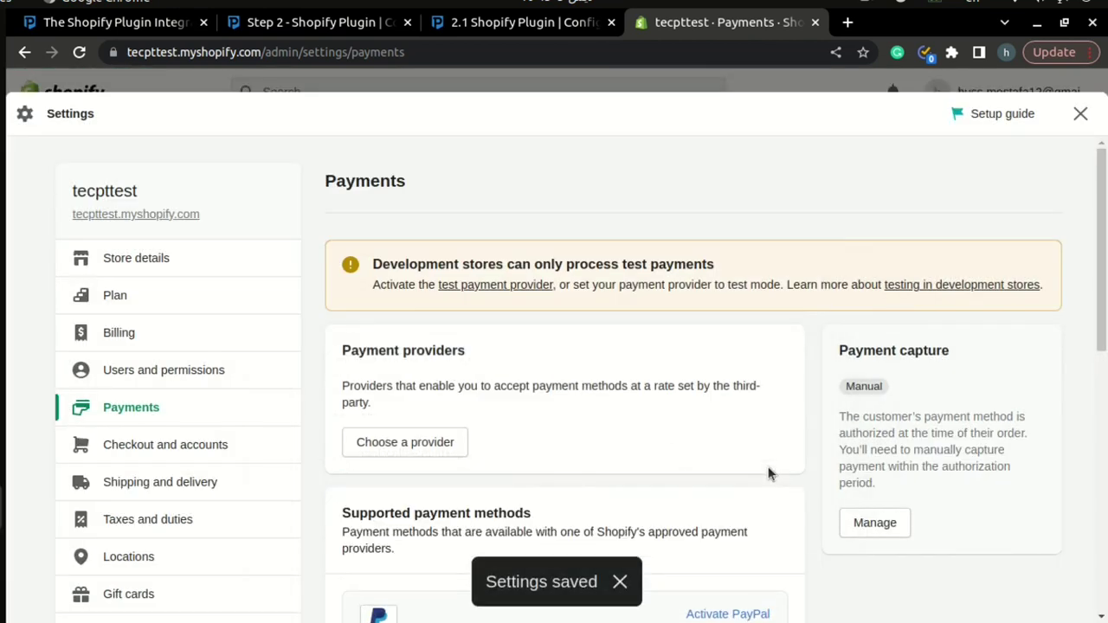
left_click(1080, 114)
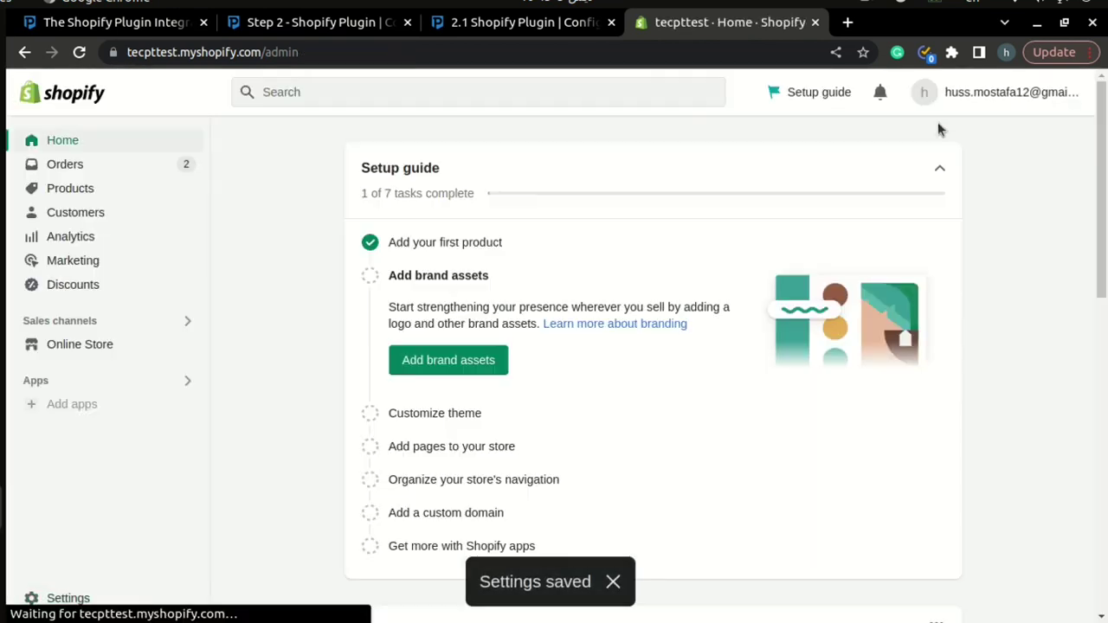
left_click(138, 173)
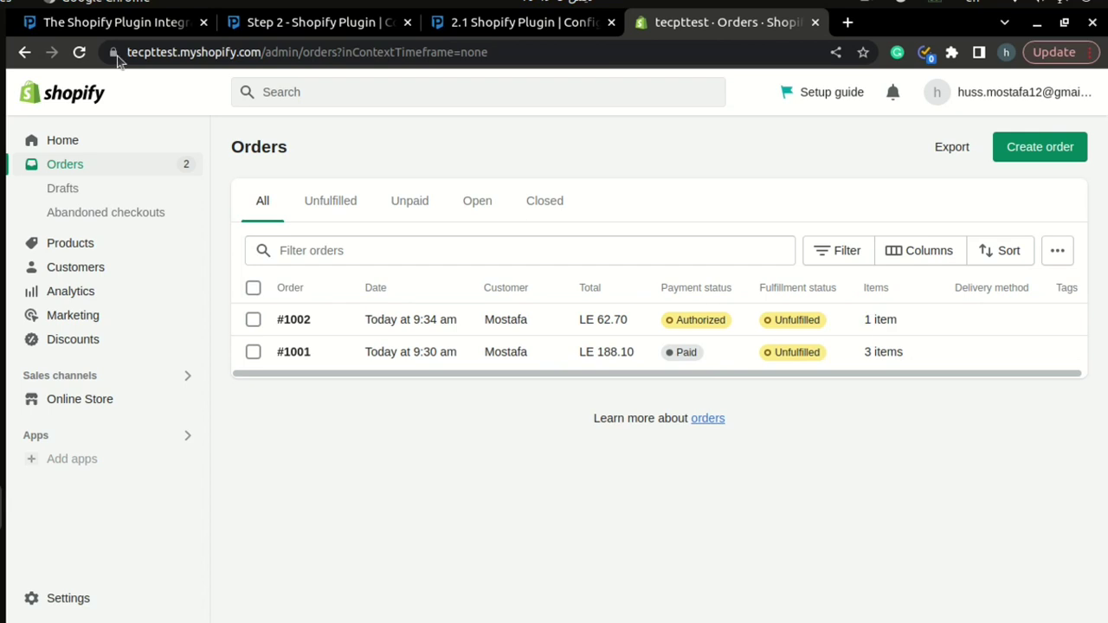
Step: From the Step 2 article, open the guide on configuring the payment methods icons and view its checkout example
left_click(270, 25)
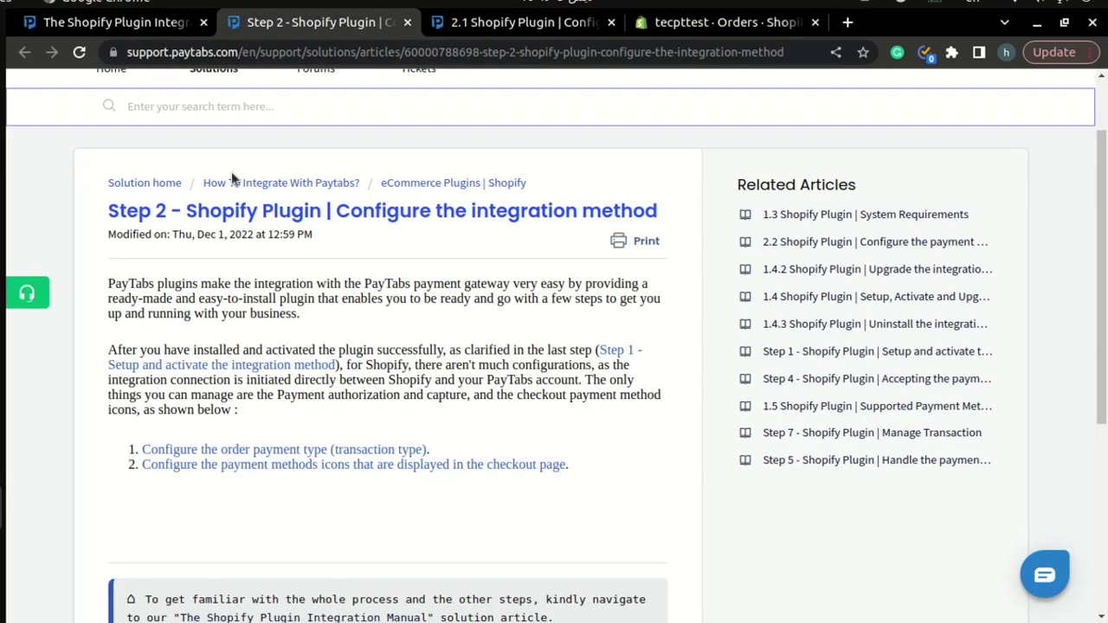
middle_click(360, 469)
left_click(449, 26)
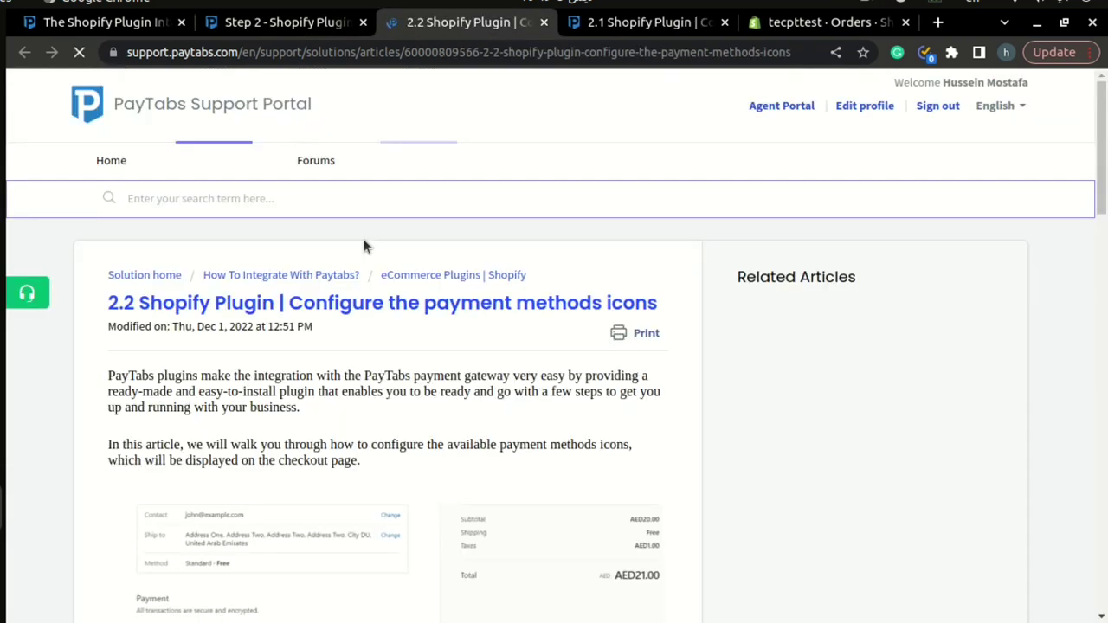
scroll(946, 232, "down", 3)
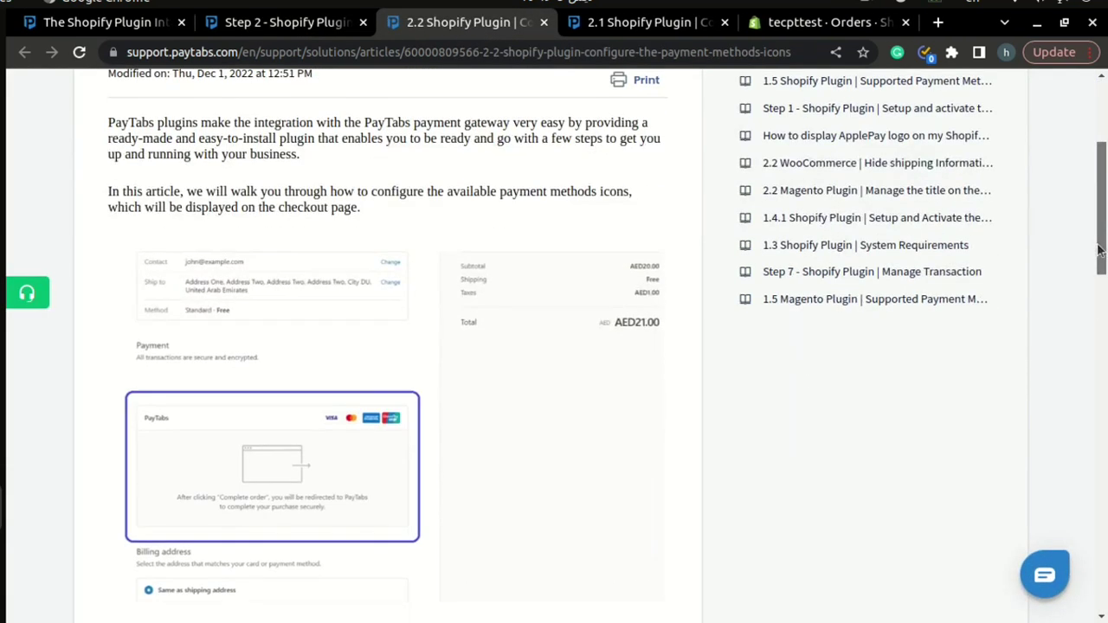
Step: Return to the Shopify admin and open the PayTabs Egypt provider's management page in the payment settings
left_click(827, 22)
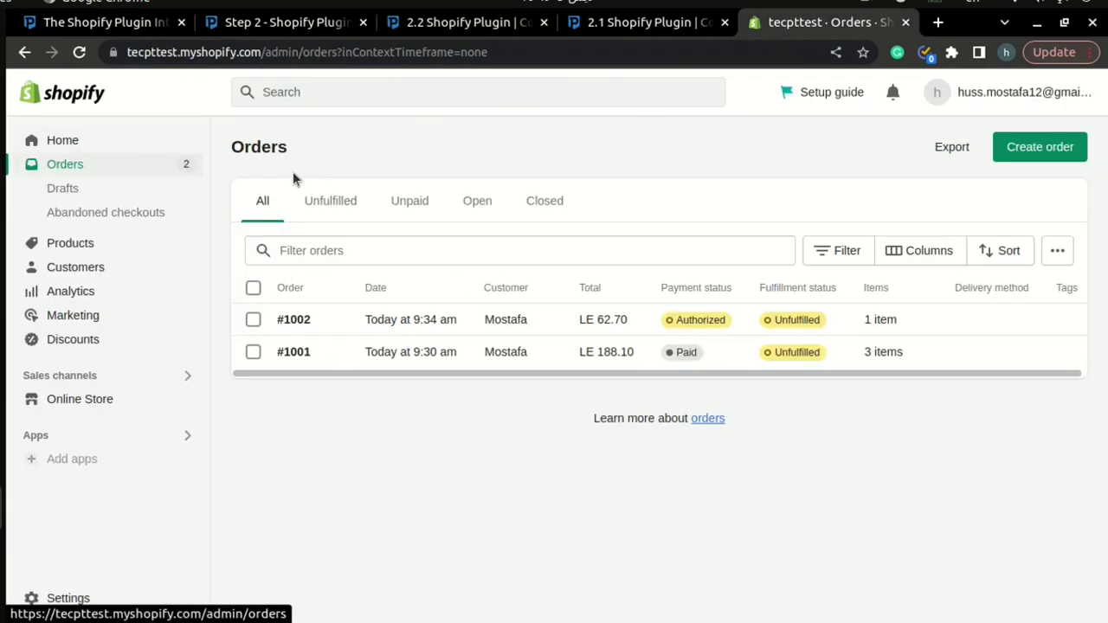
left_click(44, 610)
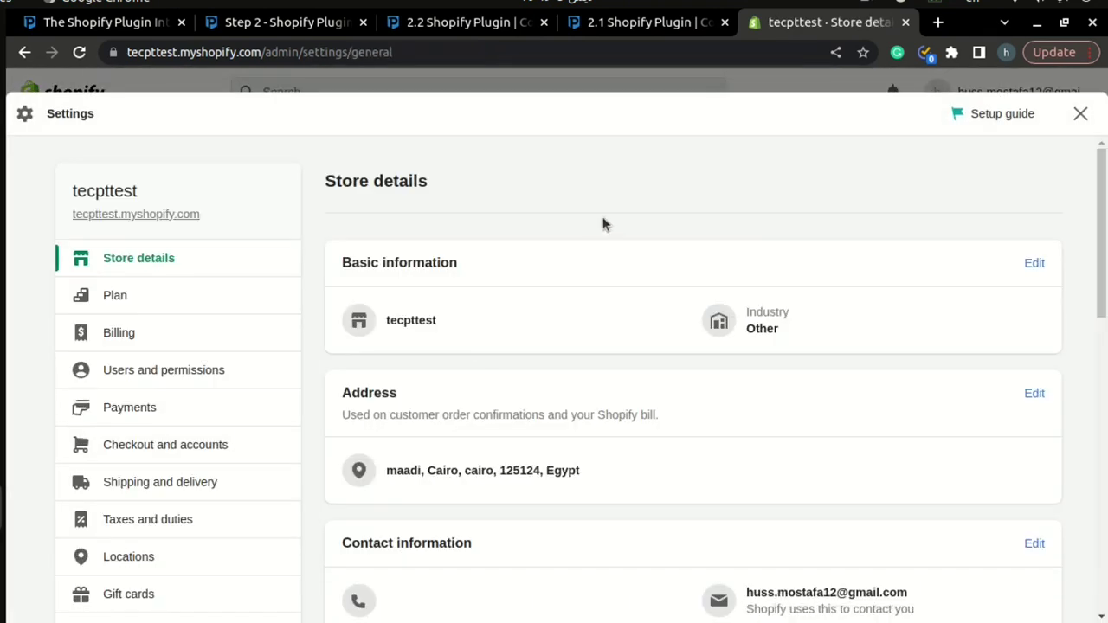
left_click(127, 420)
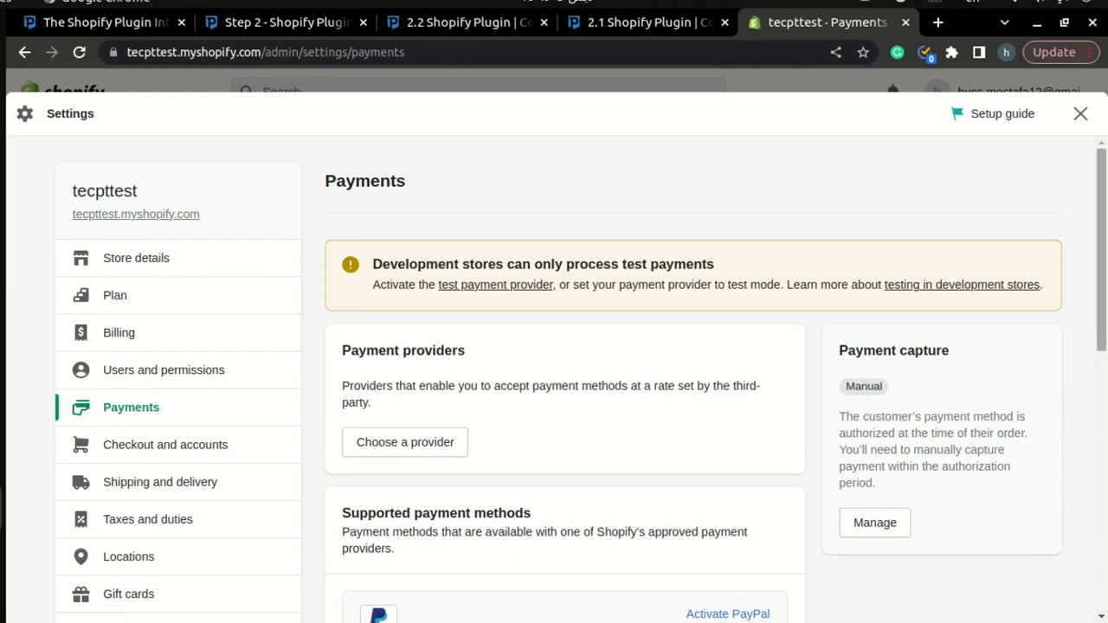
left_click_drag(1096, 191, 1095, 319)
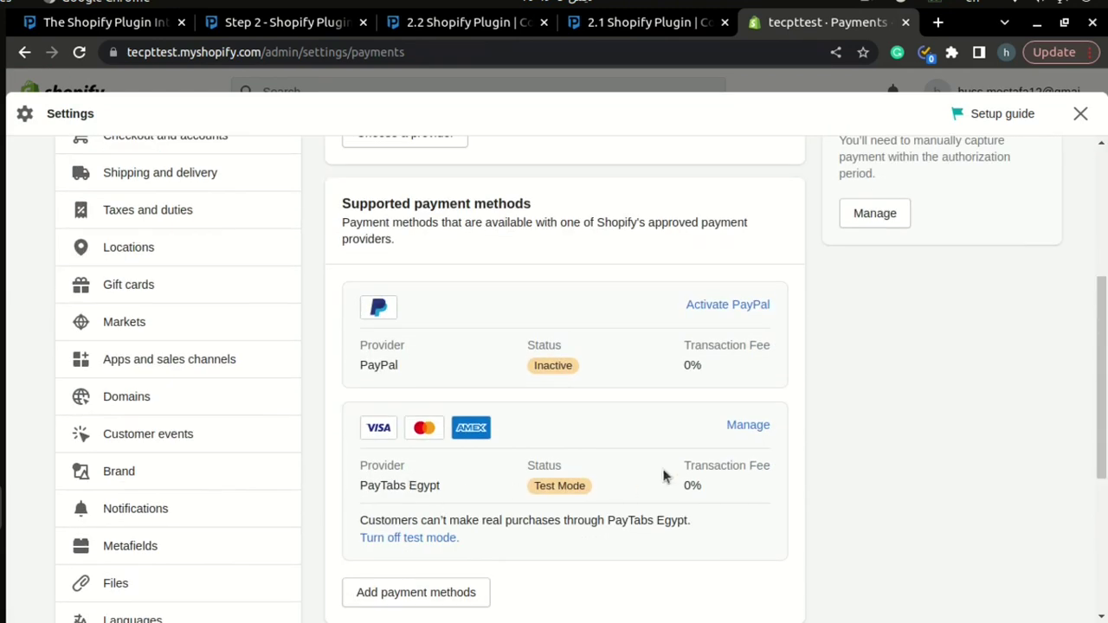
left_click(750, 426)
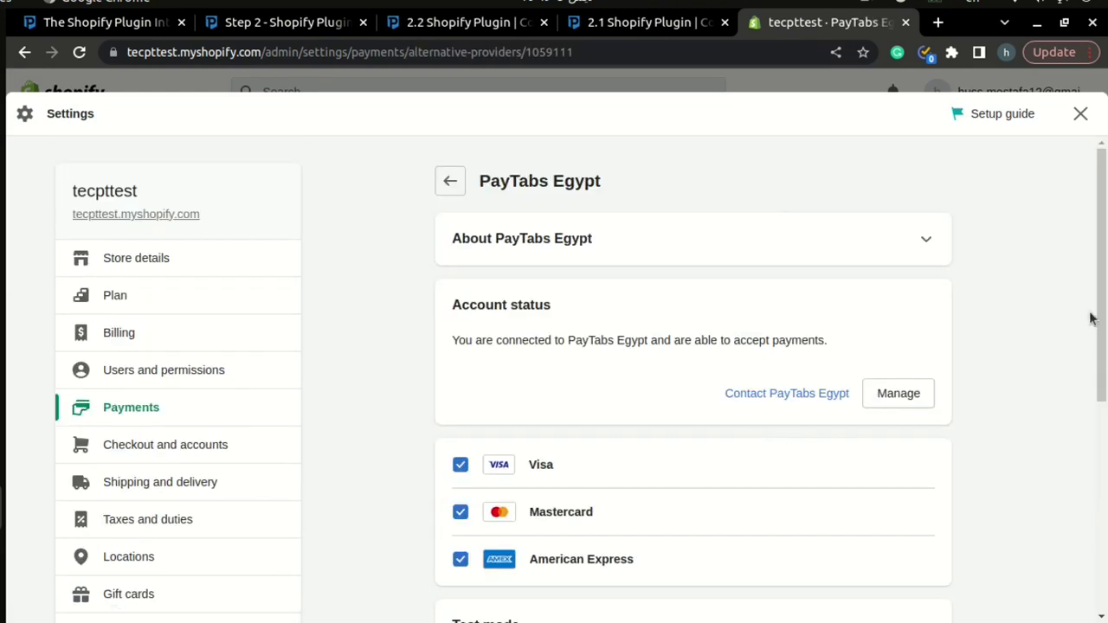
Step: Disable test mode for PayTabs Egypt, leave only Visa and American Express enabled as payment methods, and save
scroll(1093, 395, "down", 2)
scroll(1094, 395, "down", 2)
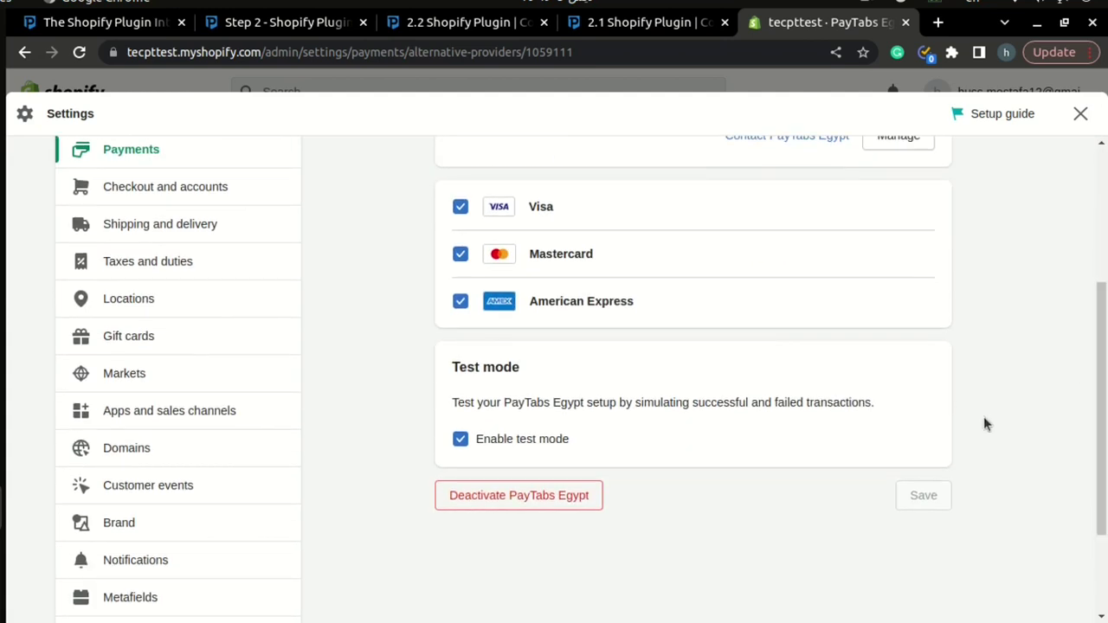
left_click(541, 444)
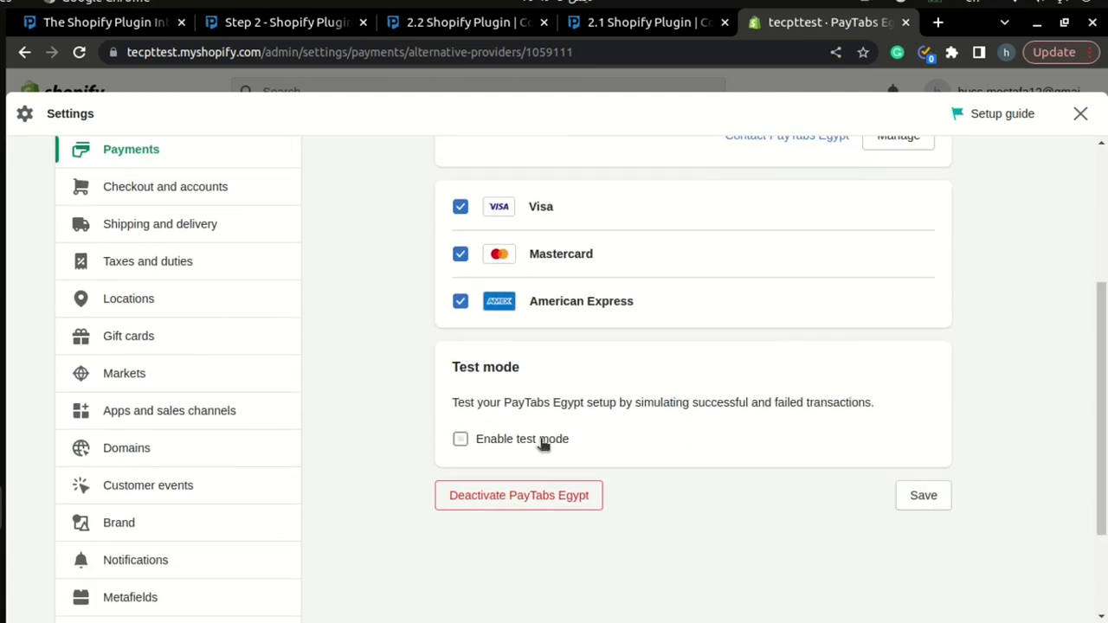
left_click(460, 301)
left_click(460, 254)
left_click(460, 208)
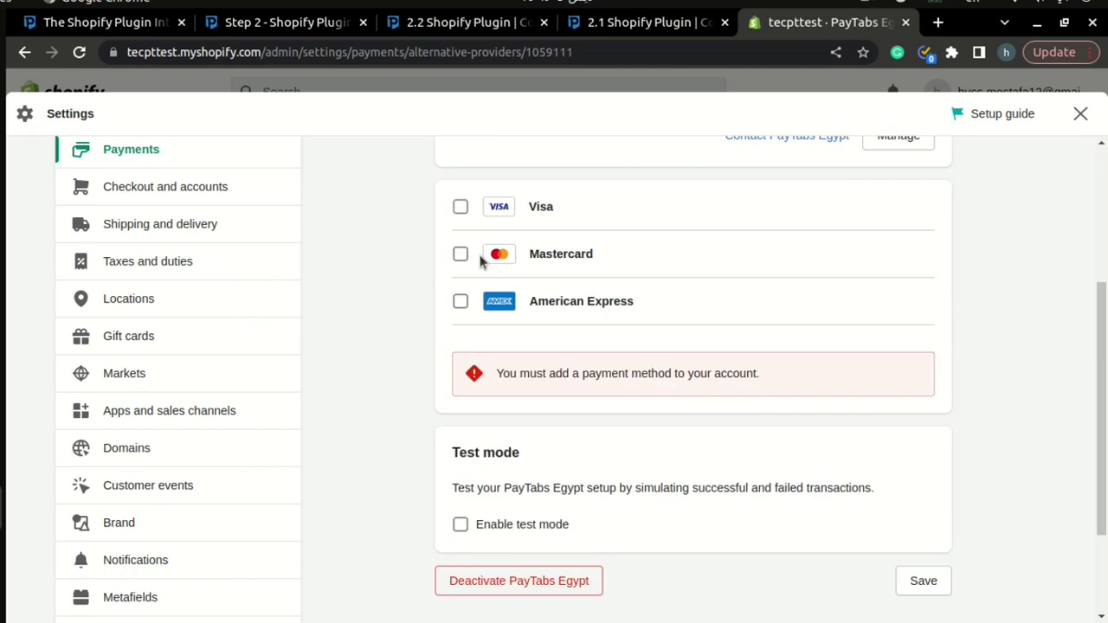
left_click(461, 254)
left_click(460, 301)
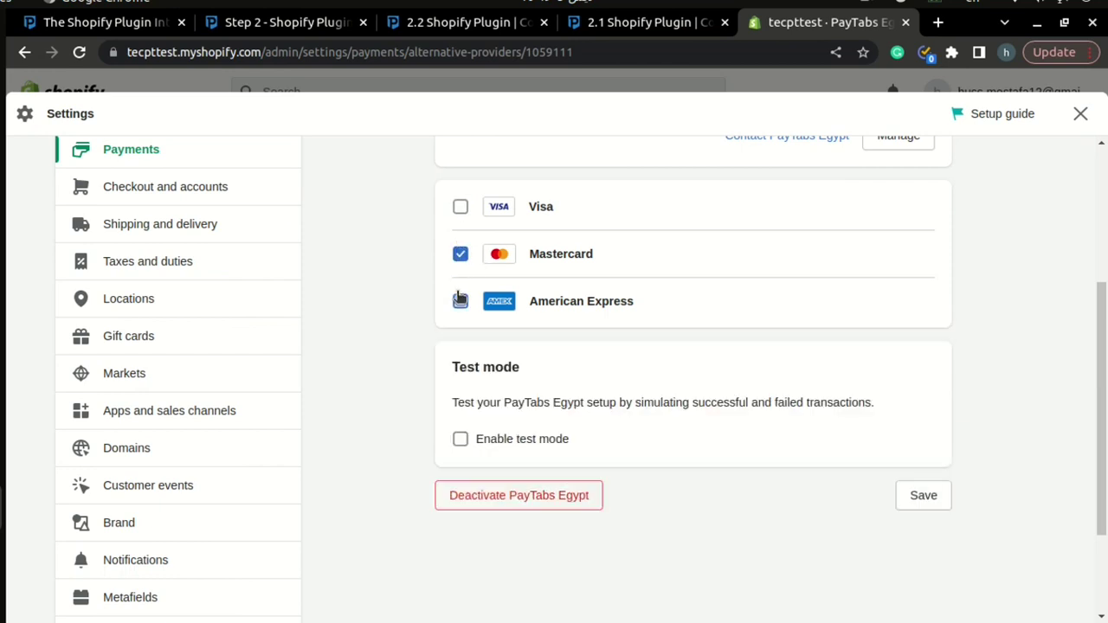
left_click(460, 208)
left_click(460, 254)
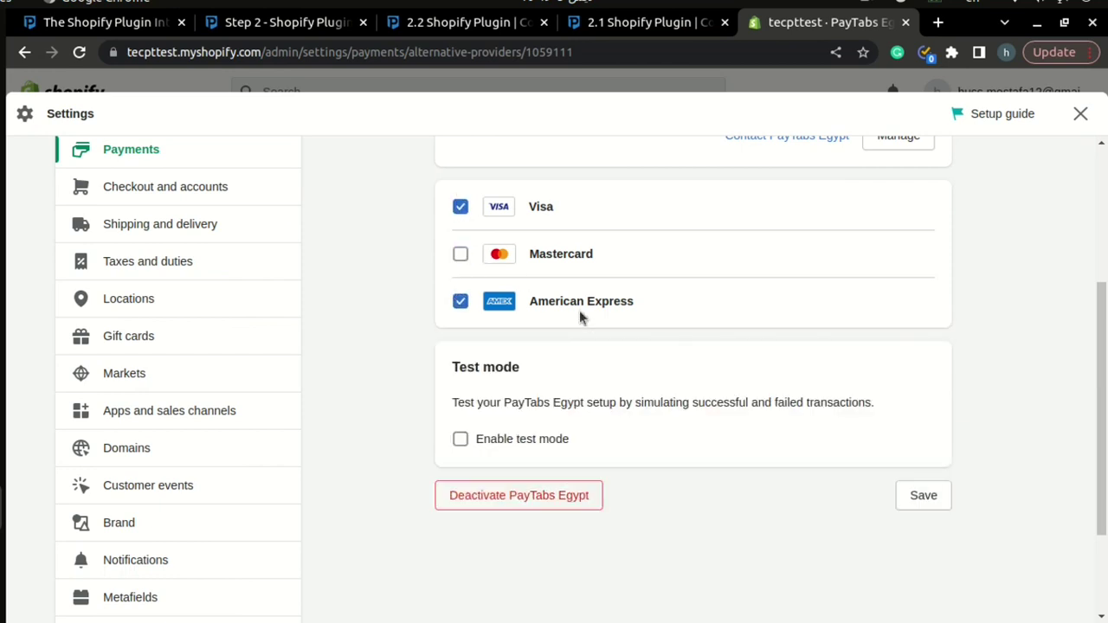
left_click(924, 496)
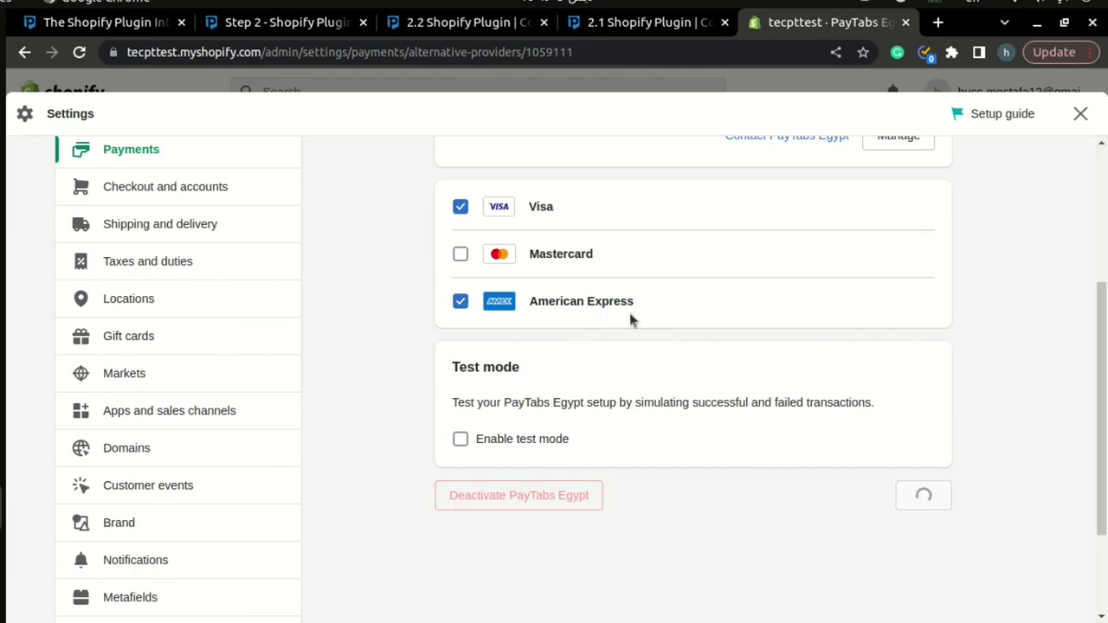
Step: Return to the 2.2 payment methods icons guide and review its note on logos and the configuration steps
left_click(403, 22)
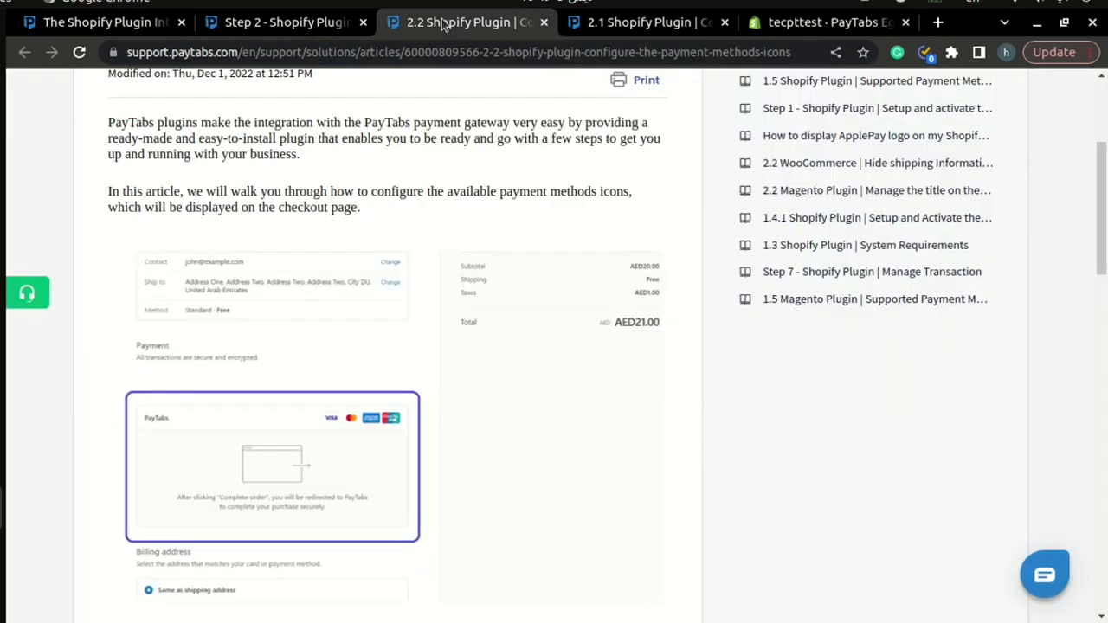
left_click_drag(1102, 272, 1101, 356)
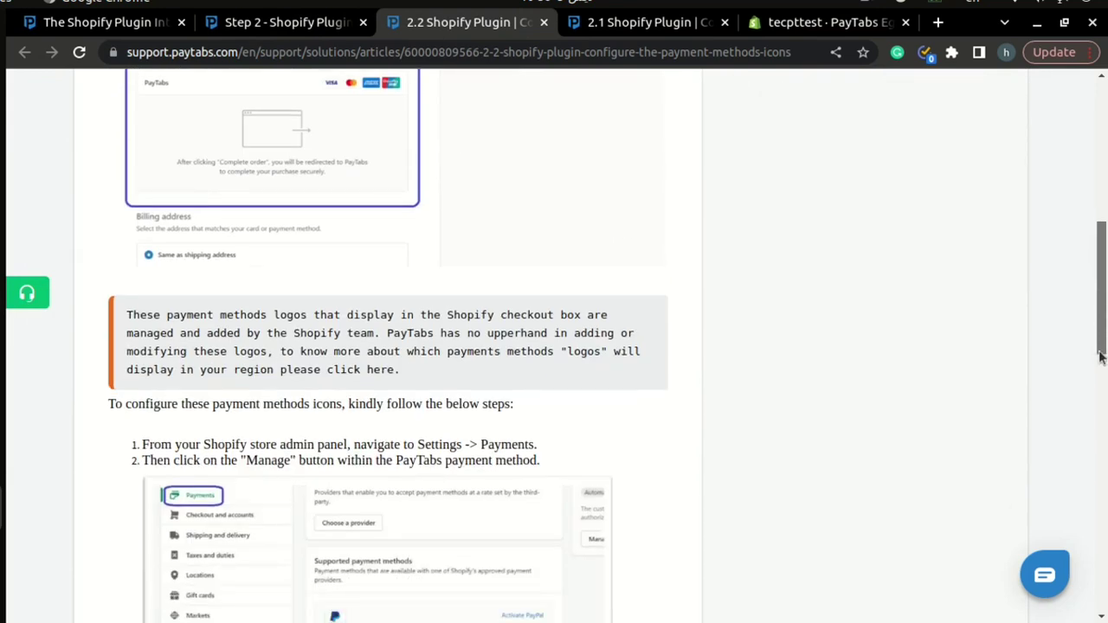